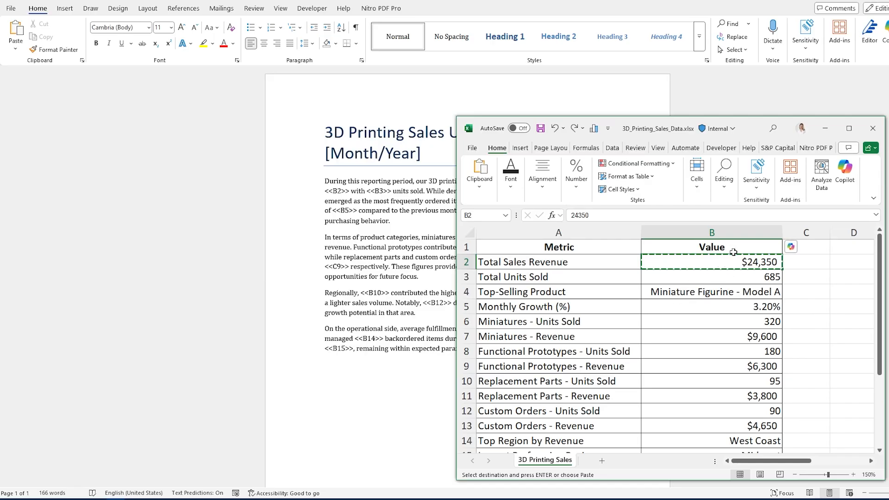
Try pasting the copied revenue cell over the <<B2>> placeholder using Link & Merge Formatting, then undo the paste
left_click(349, 191)
key("alt+Tab")
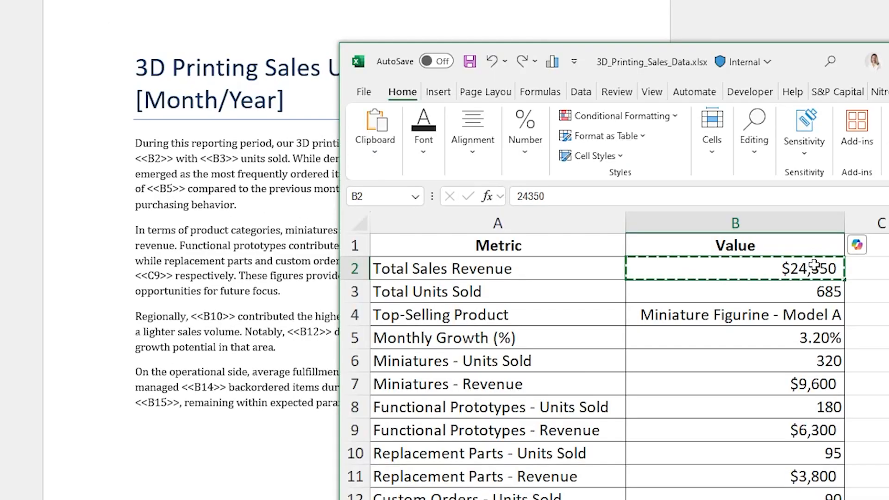
key("alt+Tab")
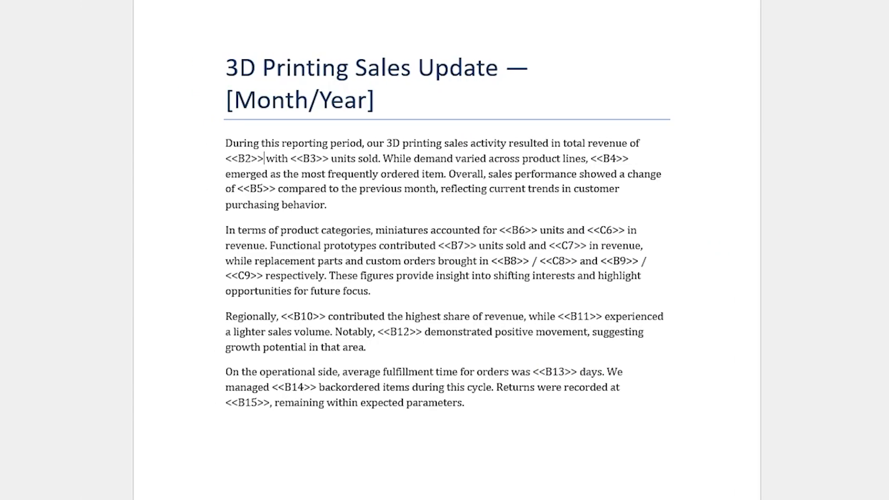
left_click_drag(216, 159, 265, 159)
left_click(245, 159)
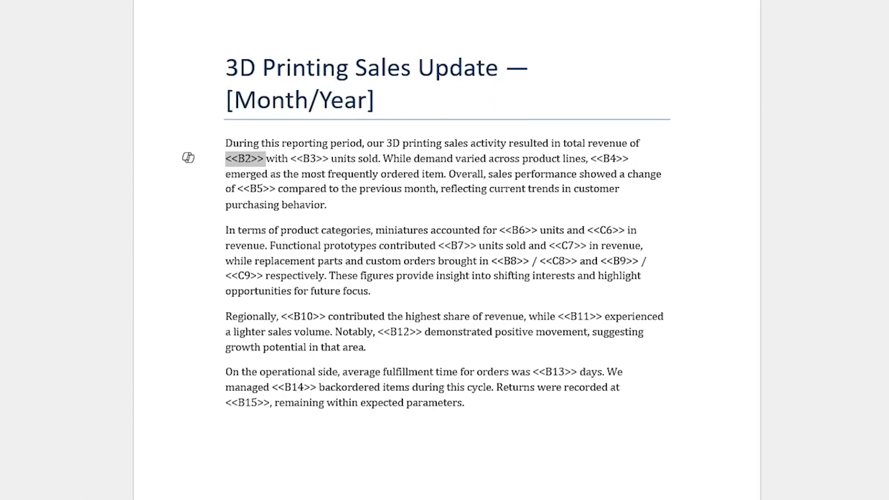
right_click(253, 163)
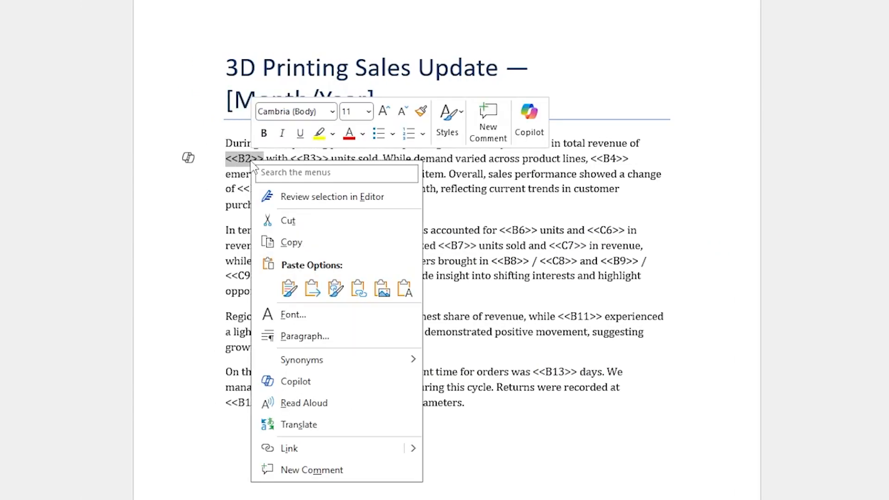
left_click(336, 288)
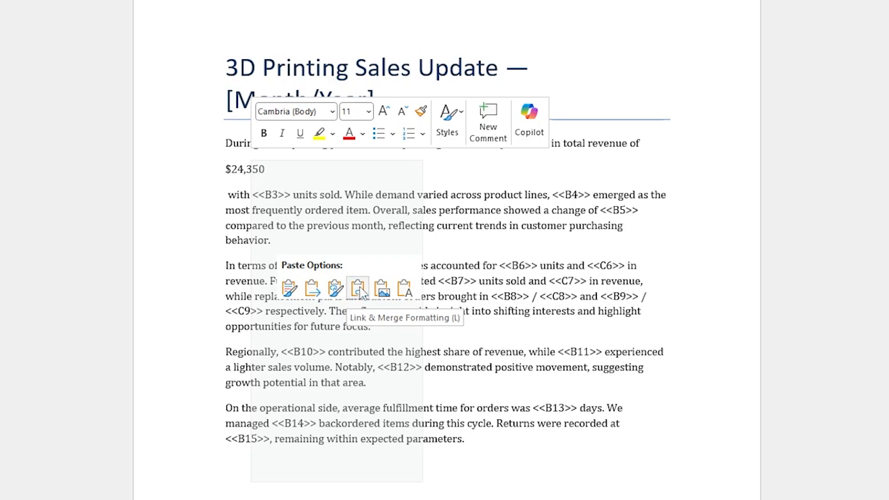
left_click(360, 289)
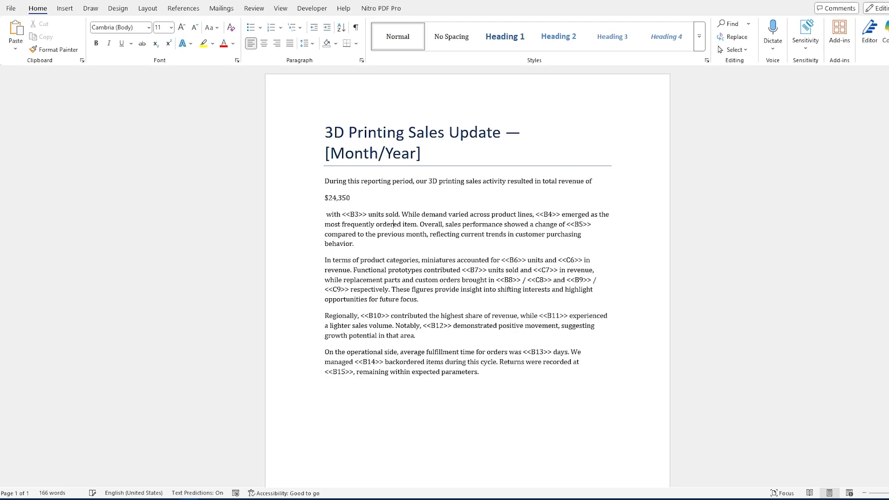
key("ctrl+z")
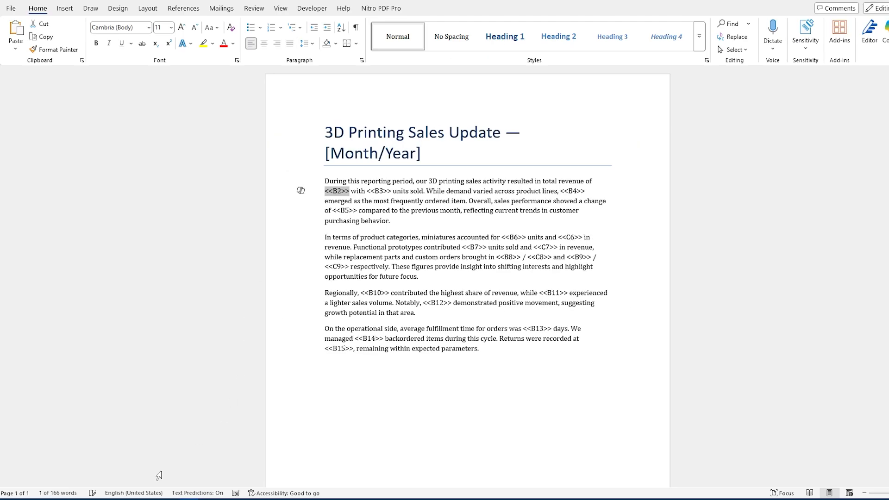
Paste-link spreadsheet cell B2 over the <<B2>> placeholder as Formatted Text (RTF) via Paste Special
left_click(114, 499)
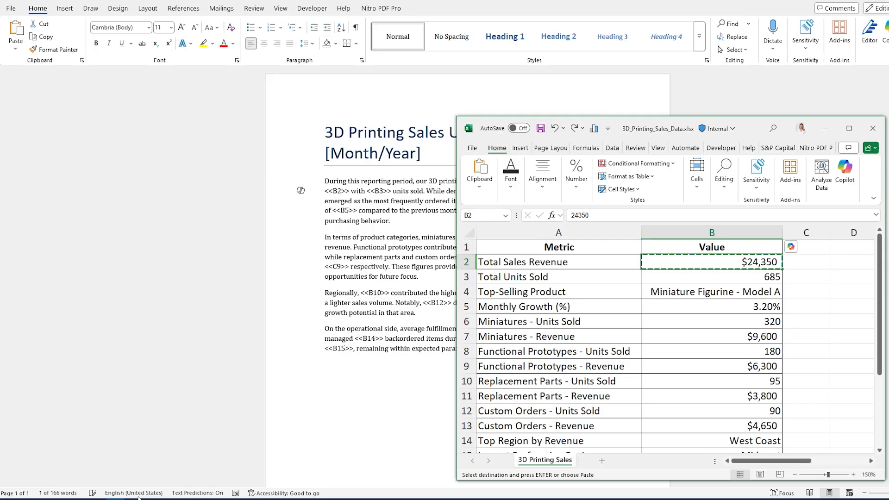
left_click(751, 277)
left_click(734, 260)
left_click(416, 226)
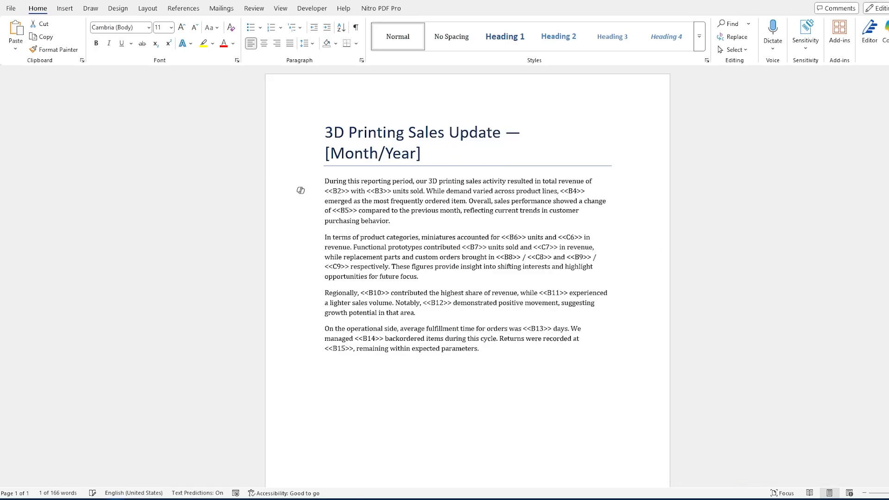
double_click(337, 191)
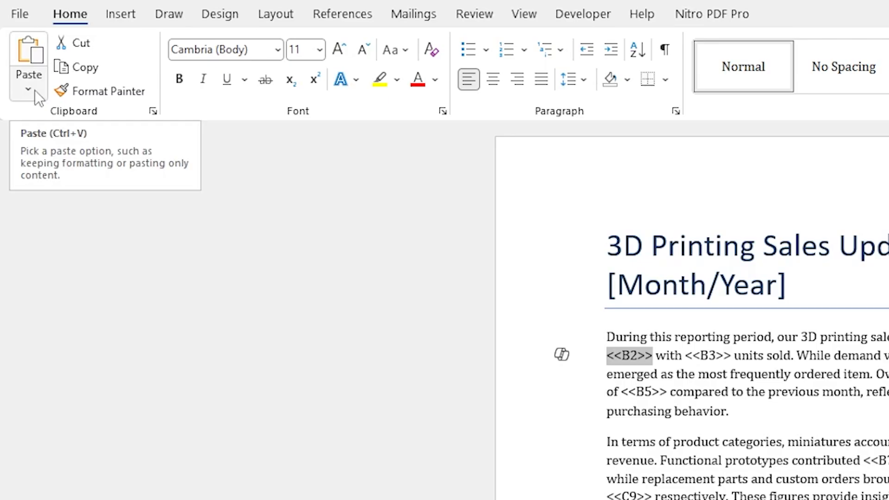
left_click(36, 92)
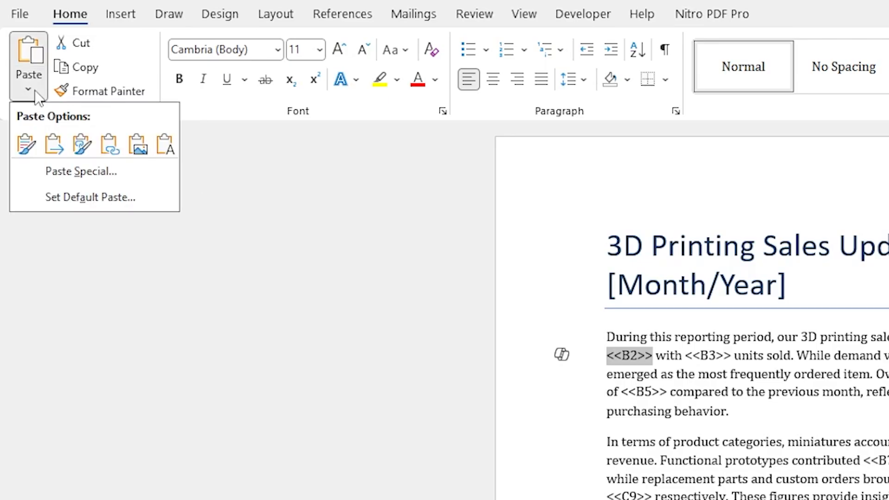
left_click(69, 173)
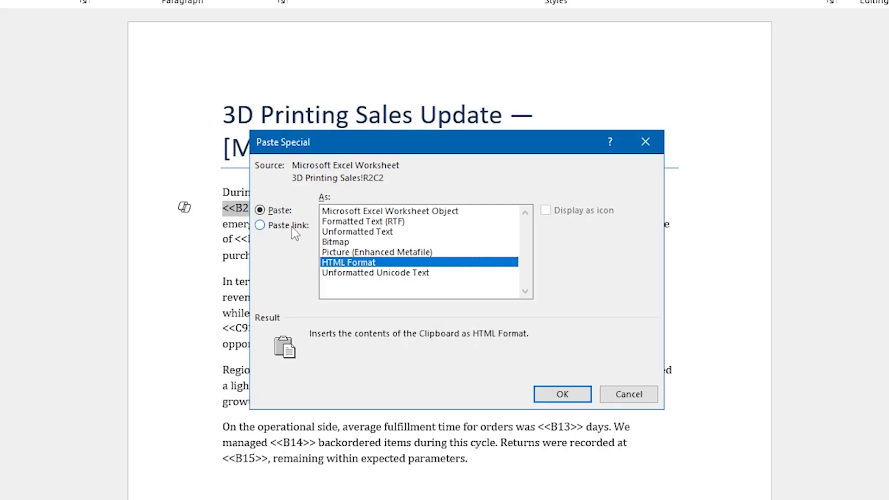
left_click(366, 257)
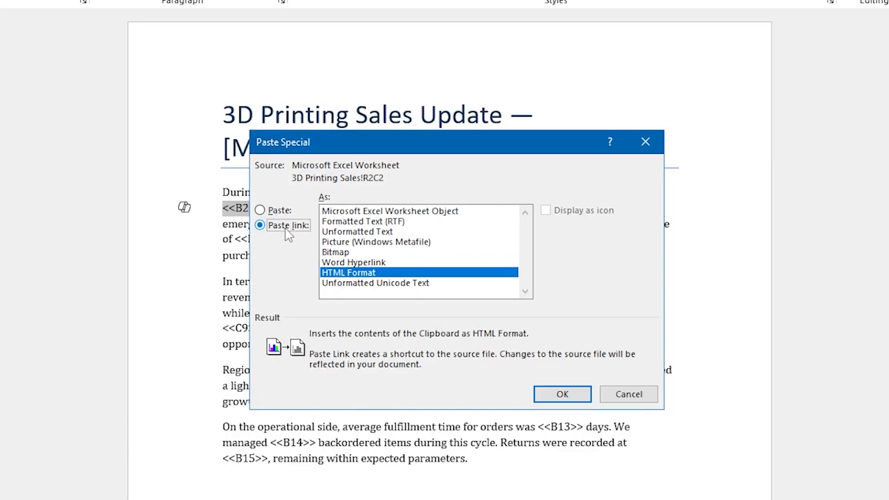
left_click(356, 223)
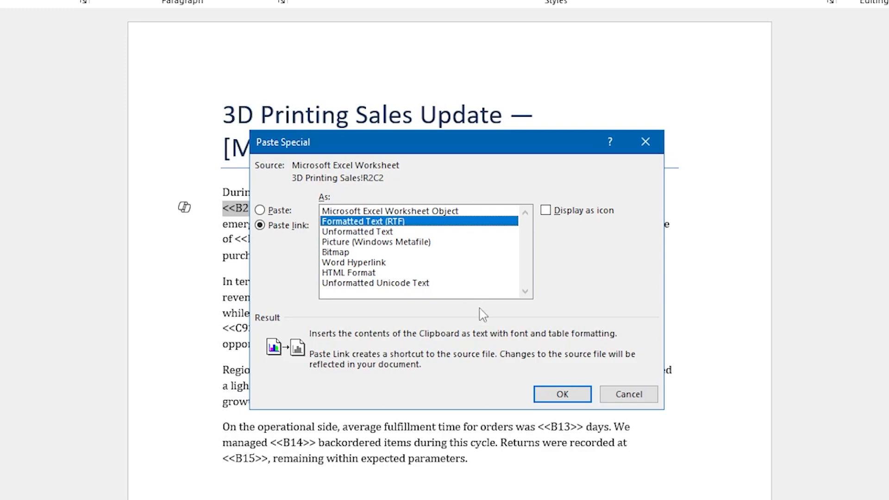
left_click(563, 395)
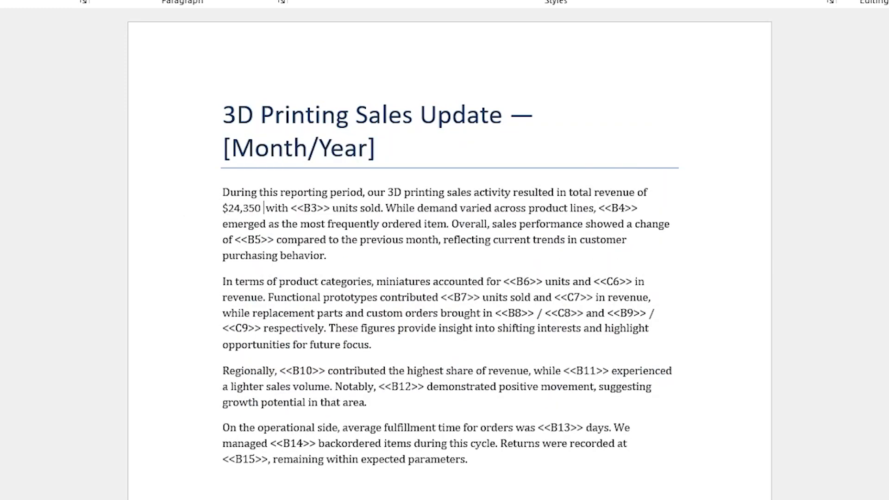
Delete the extra space after the linked revenue value in the first paragraph
key("BackSpace")
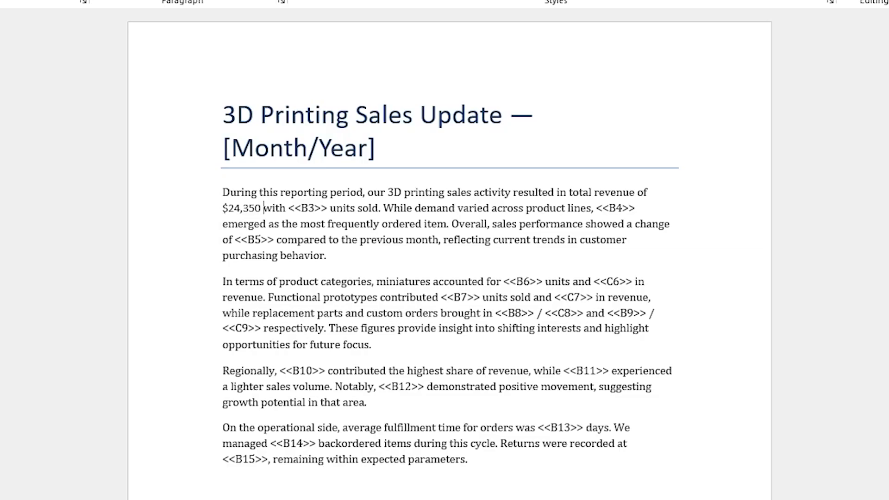
left_click(279, 224)
Change the Total Sales Revenue cell B2 in the workbook to 50350 and save the workbook
key("alt+Tab")
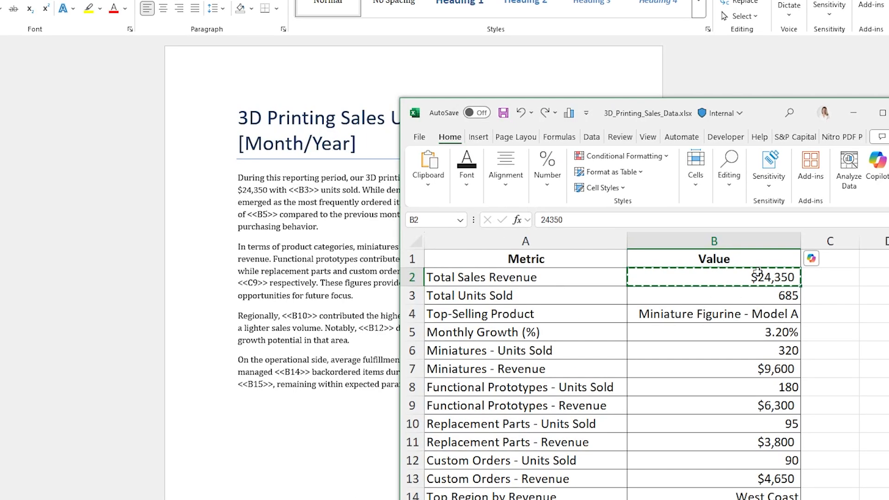
left_click(550, 219)
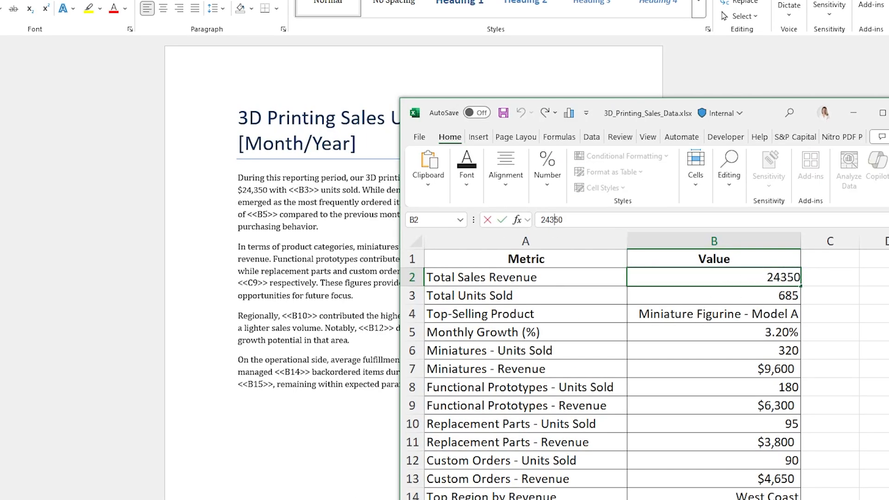
key("BackSpace")
key("BackSpace")
type("50")
left_click(632, 360)
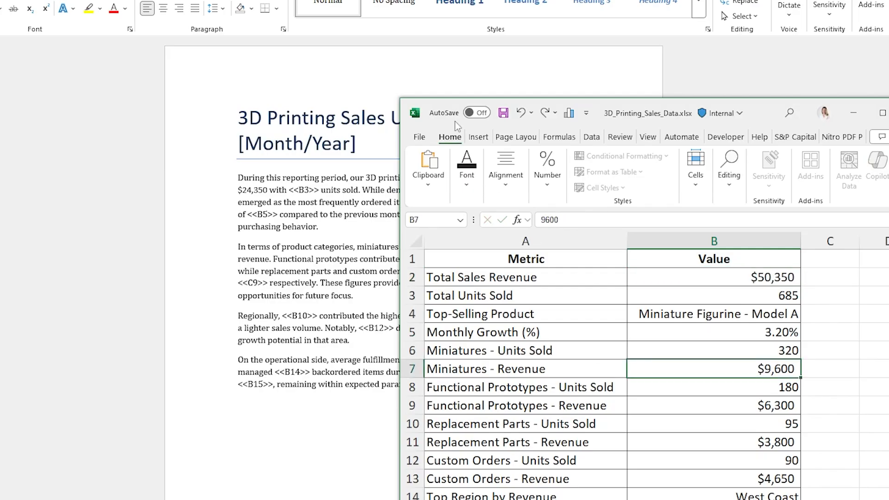
left_click(735, 295)
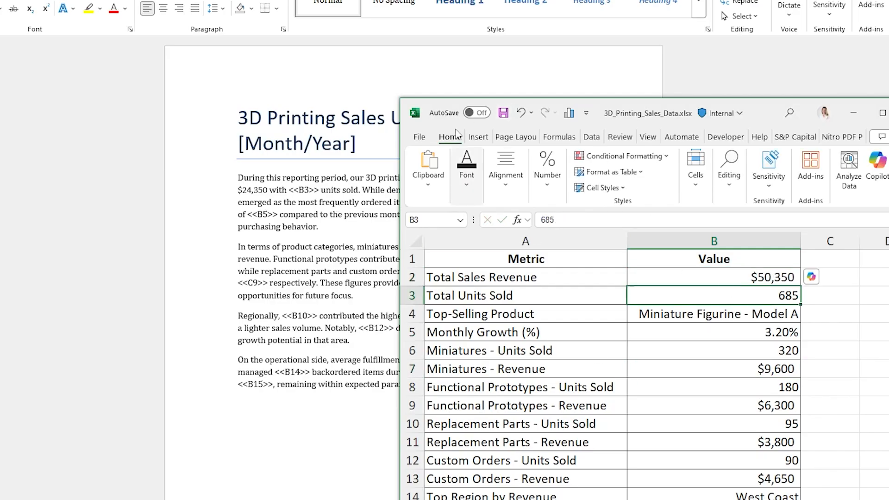
left_click(503, 112)
Select the linked revenue value in the document and update the field
left_click(282, 202)
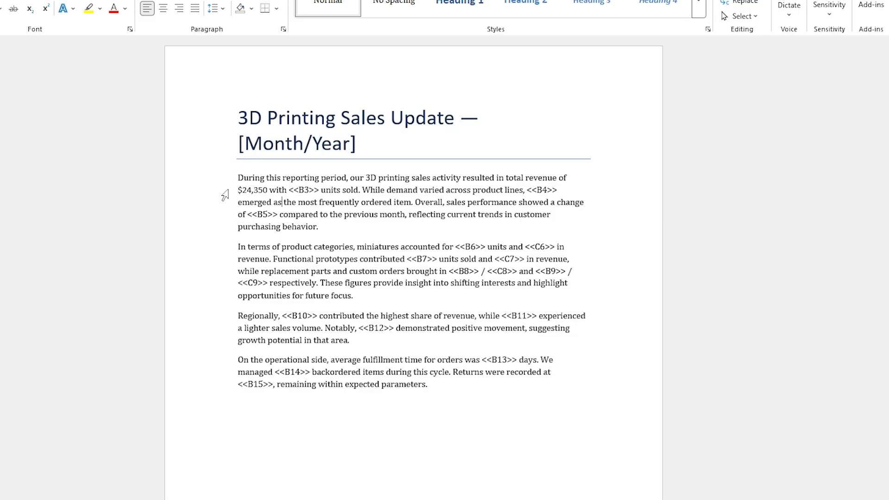
double_click(256, 190)
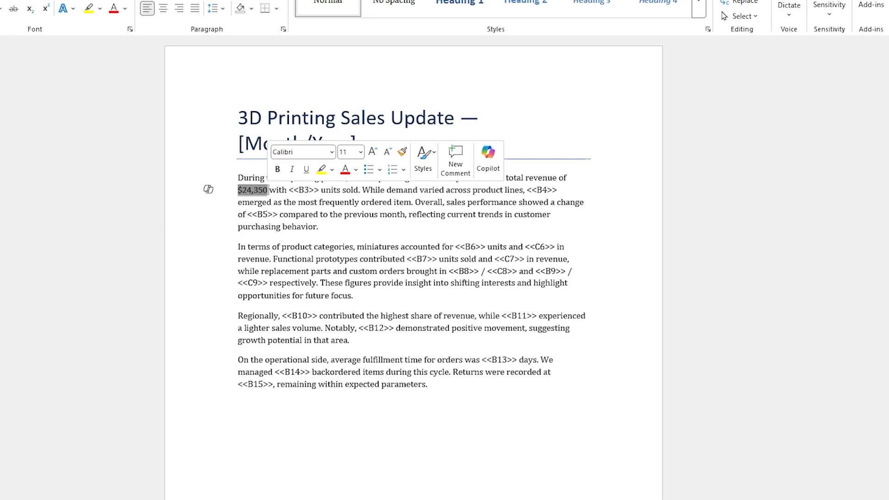
key("F9")
key("F9")
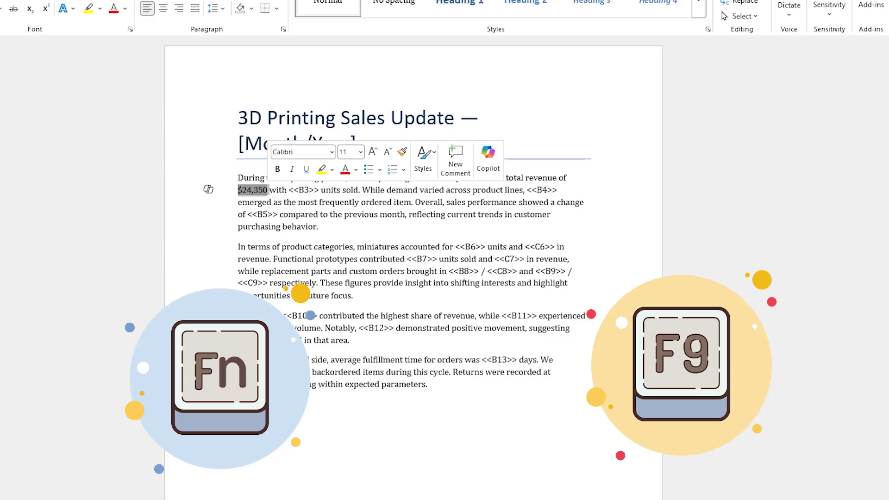
key("F9")
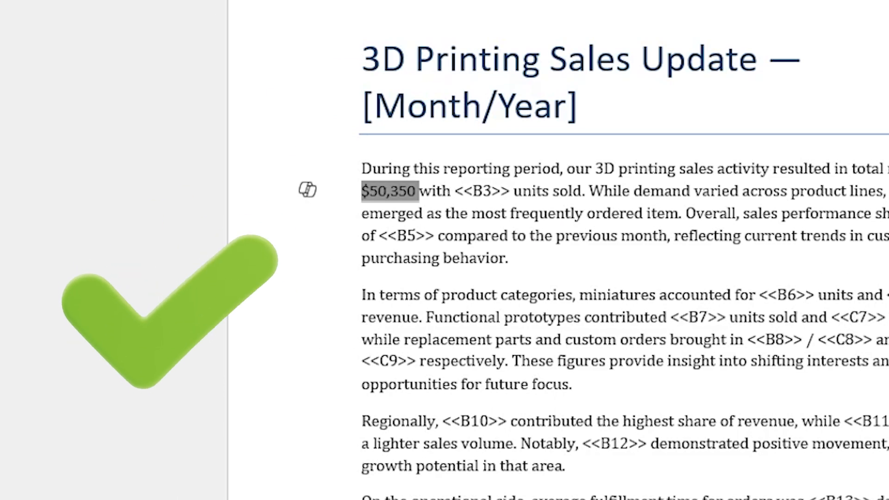
left_click(314, 227)
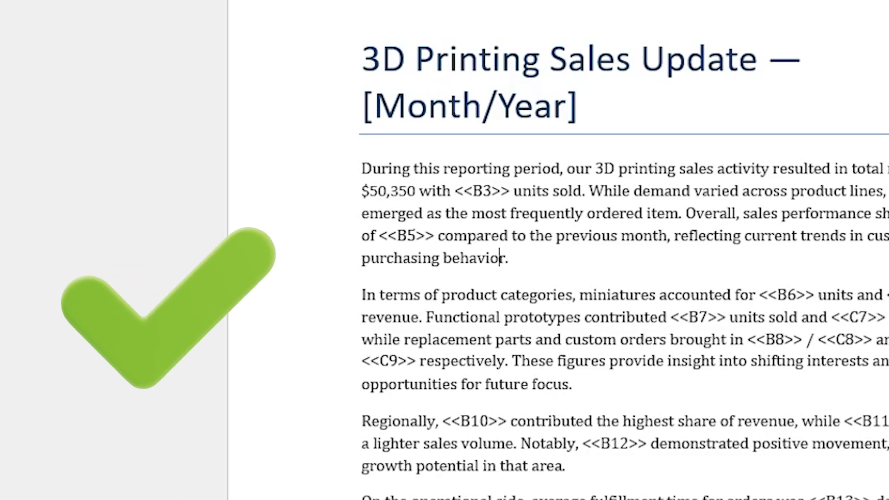
Set the workbook's Total Sales Revenue cell B2 to 100,000 and save the workbook
key("alt+Tab")
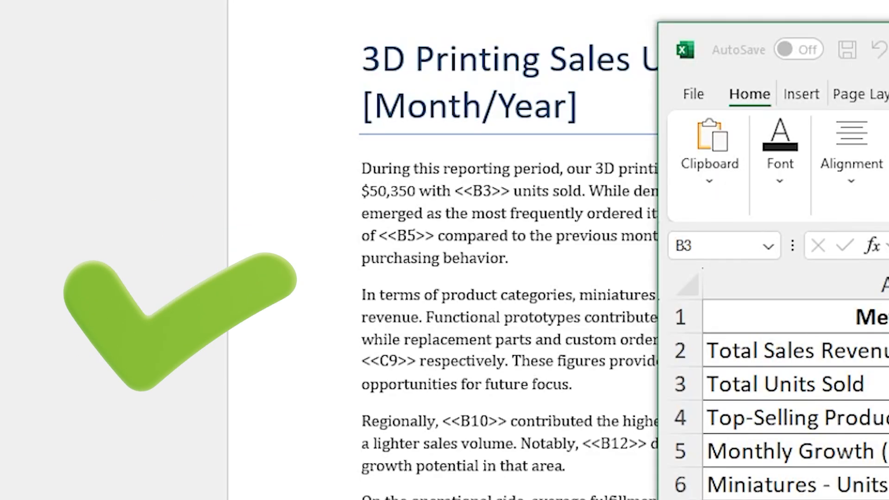
key("Up")
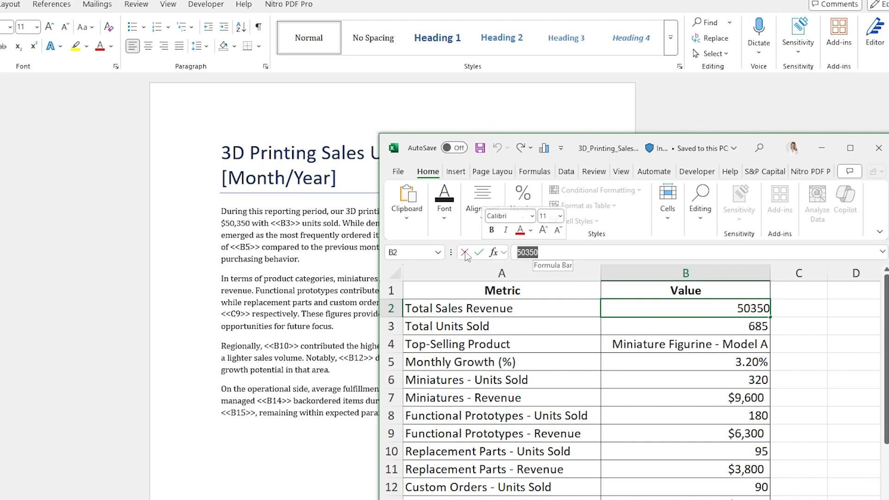
type("100")
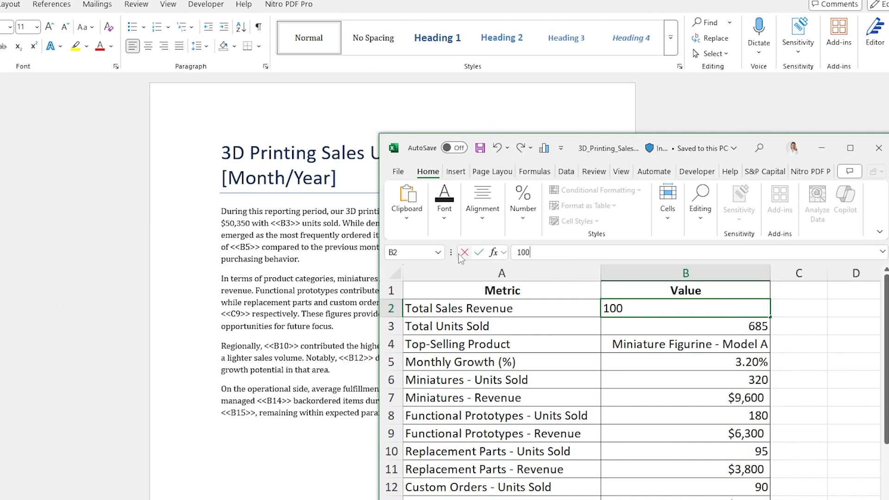
type(",000")
key("Return")
key("Return")
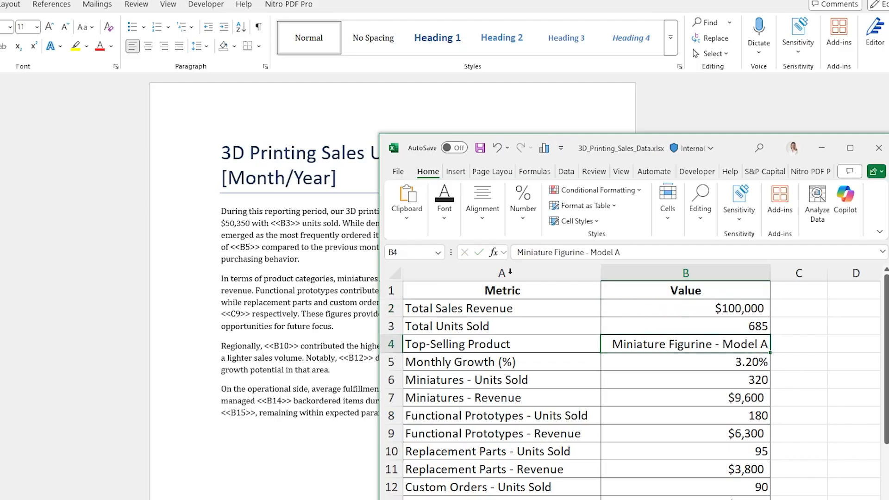
left_click(481, 152)
Select the whole document to refresh its linked fields, then deselect
left_click(295, 259)
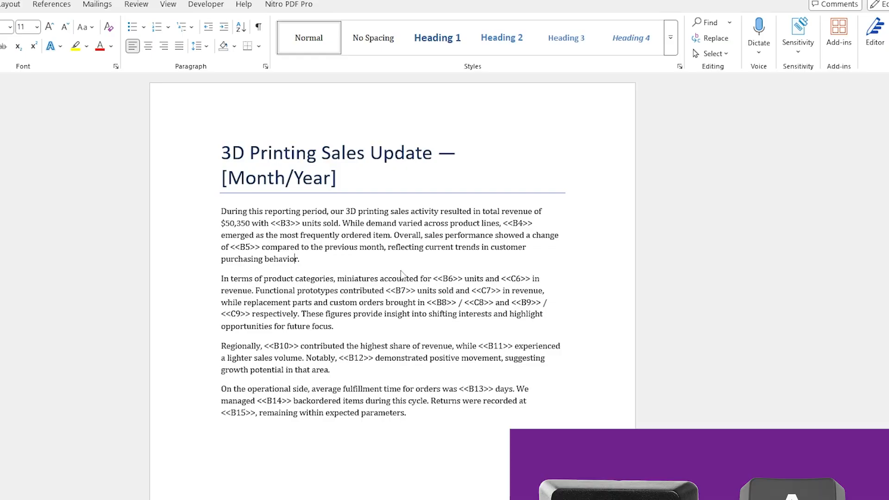
key("ctrl+a")
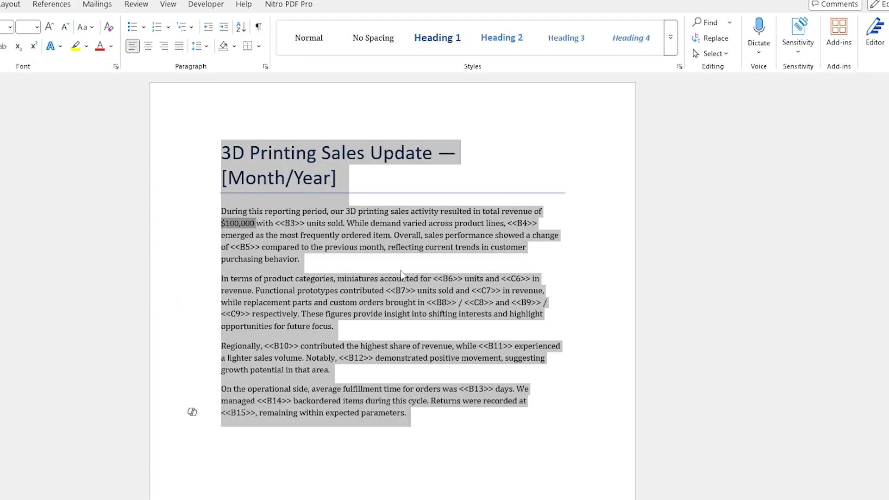
left_click(427, 223)
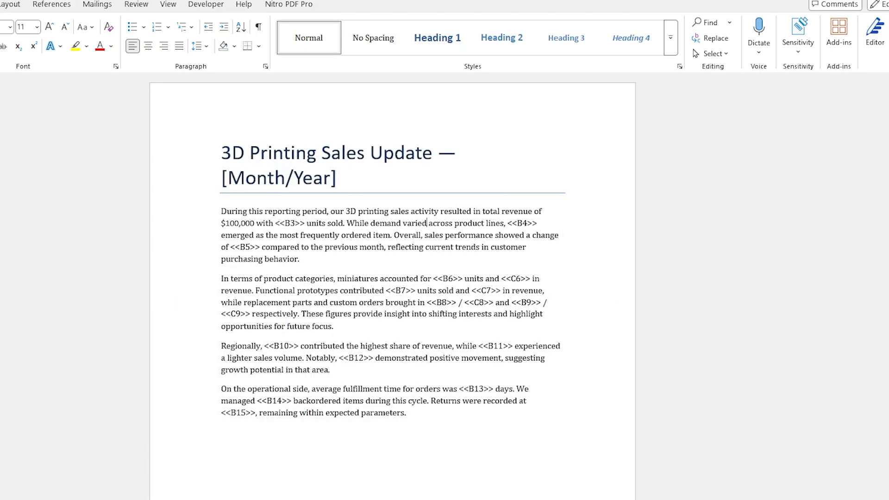
left_click_drag(257, 223, 226, 223)
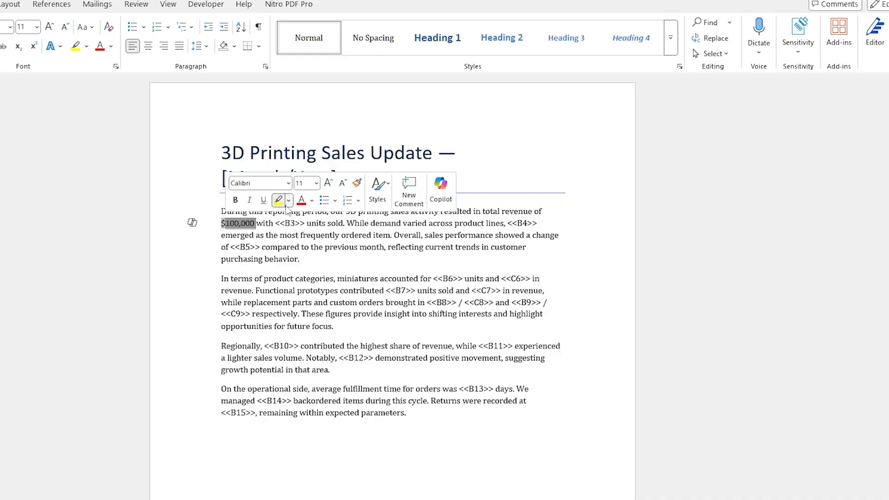
left_click(289, 201)
left_click(496, 287)
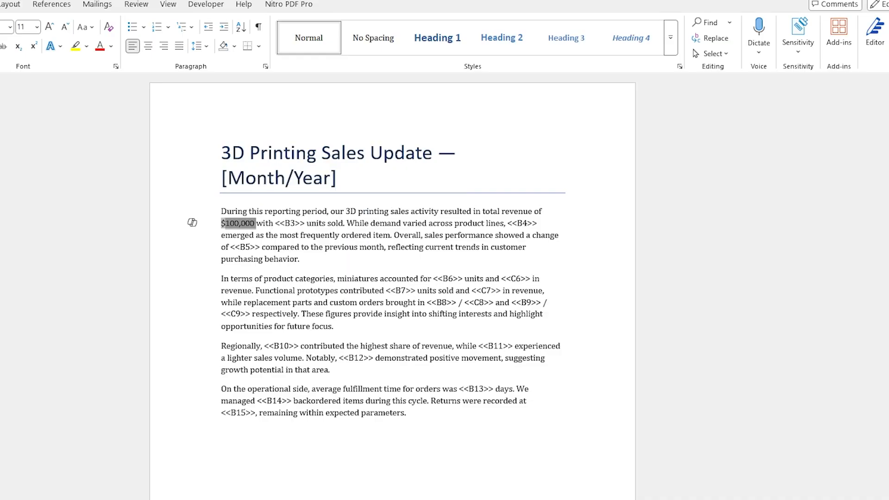
left_click(351, 263)
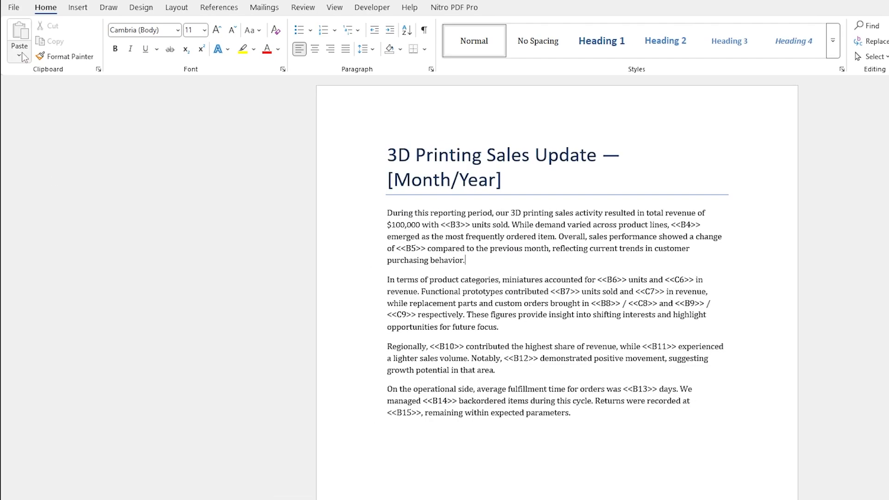
left_click(22, 51)
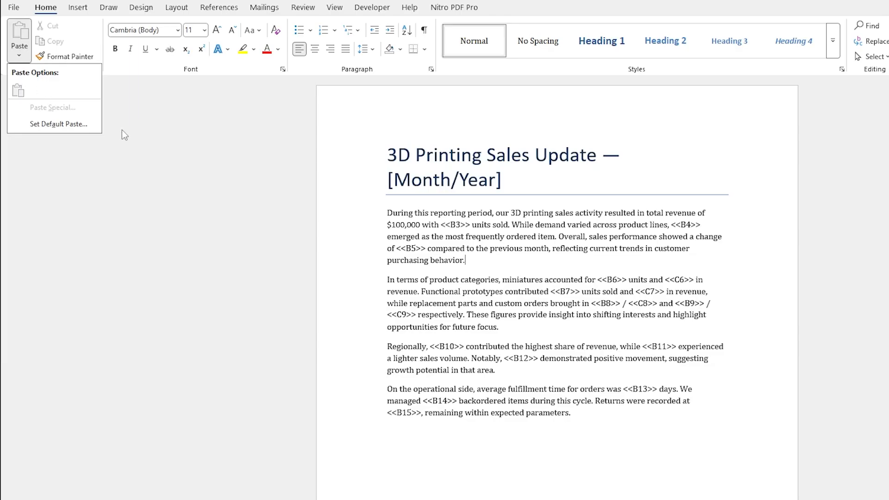
left_click(771, 321)
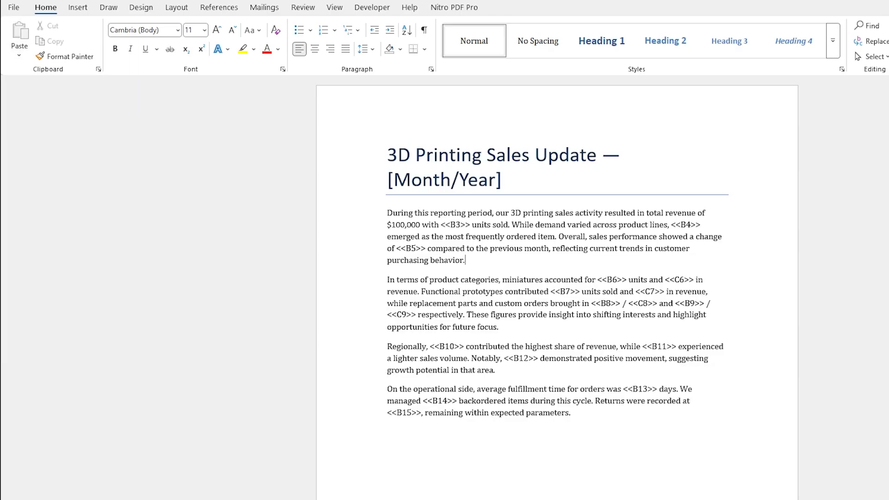